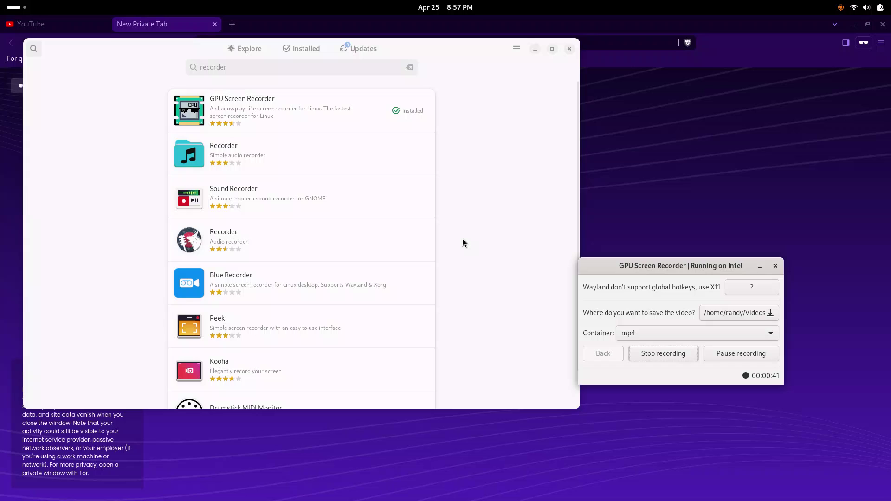
Move the GNOME Software window showing the recorder results aside and minimize it
{"action": "left_click_drag", "start_coordinate": [441, 43], "coordinate": [487, 64]}
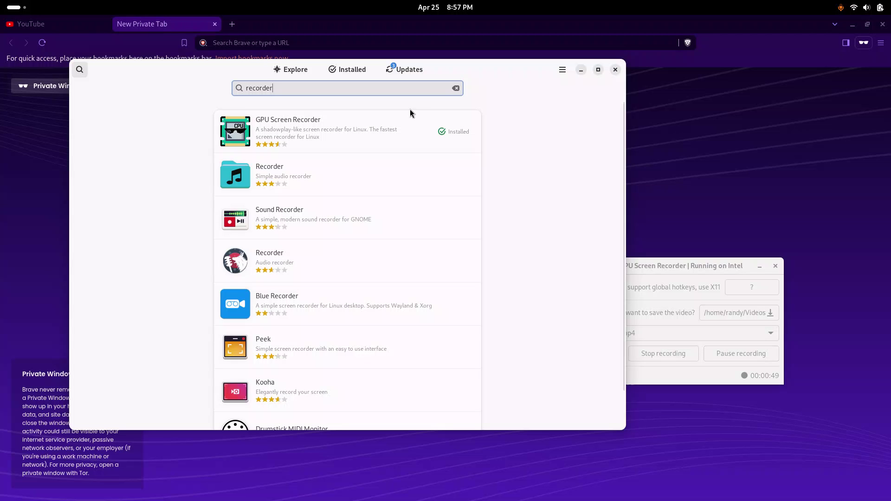
{"action": "left_click", "coordinate": [581, 70]}
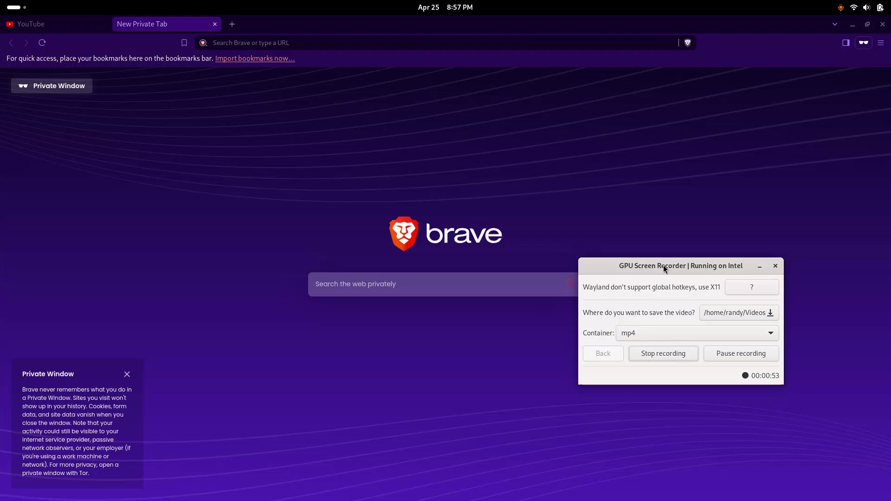
Shift the recorder window further right and bring up the grid of installed applications
{"action": "left_click_drag", "start_coordinate": [664, 266], "coordinate": [728, 276]}
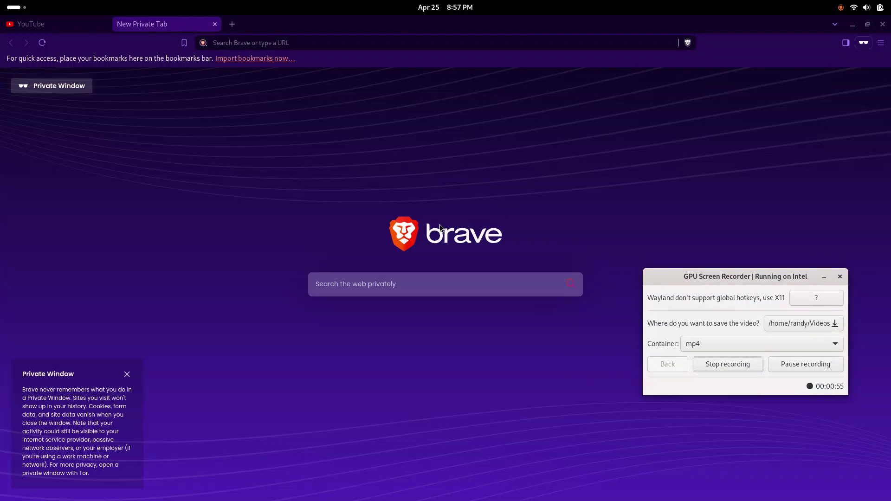
{"action": "key", "text": "super"}
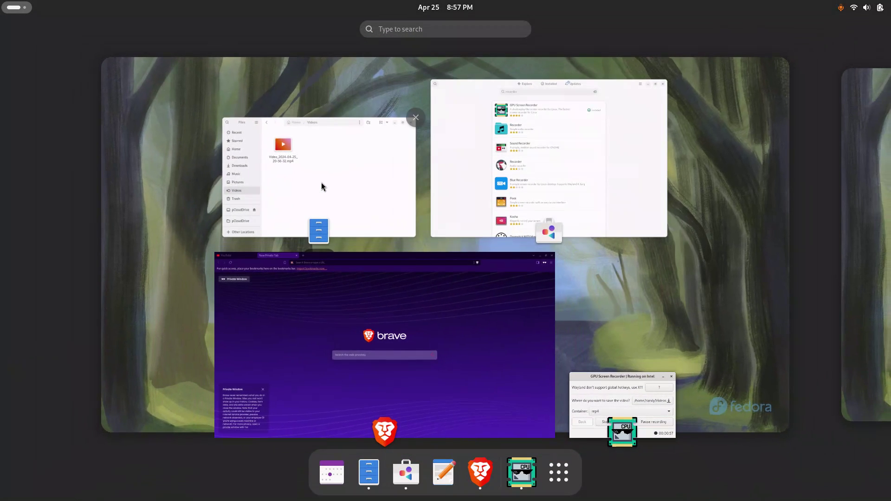
{"action": "left_click", "coordinate": [550, 462]}
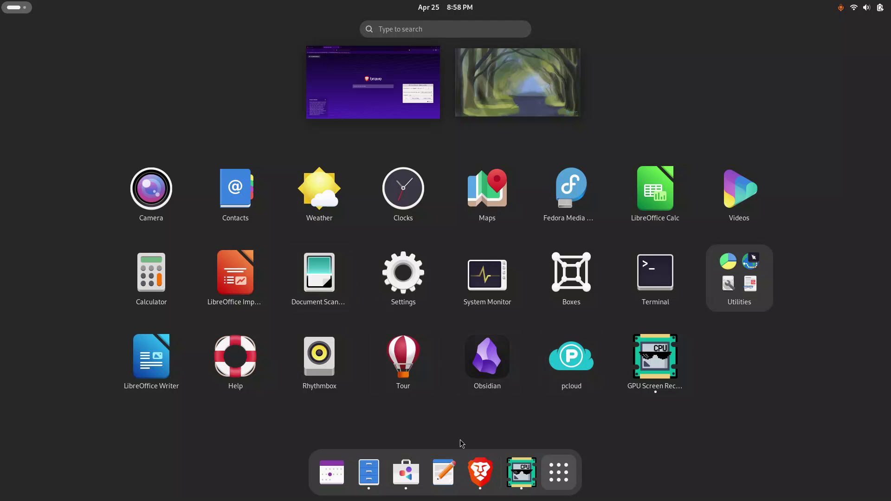
Launch Text Editor, center its window, and switch it to the dark style
{"action": "left_click", "coordinate": [438, 466]}
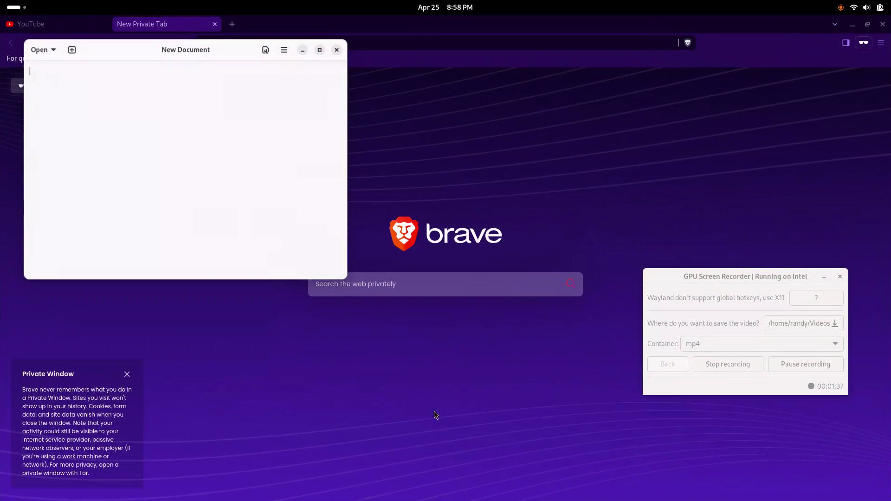
{"action": "left_click_drag", "start_coordinate": [219, 48], "coordinate": [389, 96]}
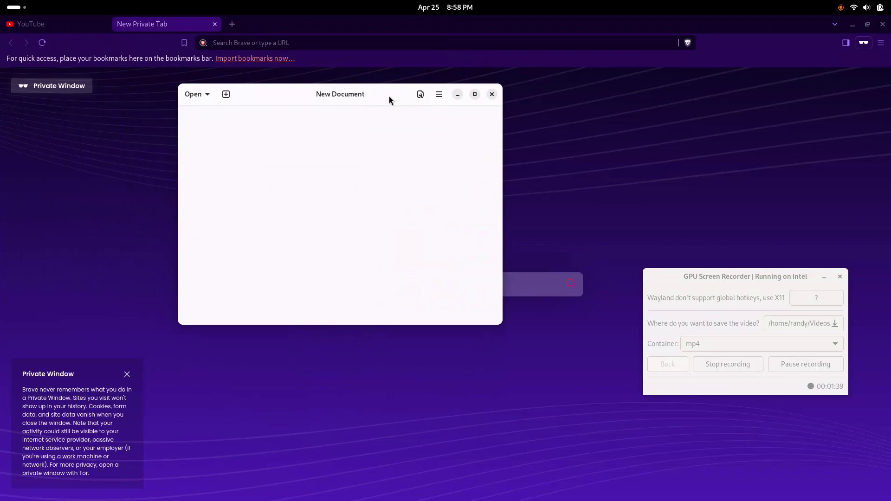
{"action": "left_click", "coordinate": [436, 96]}
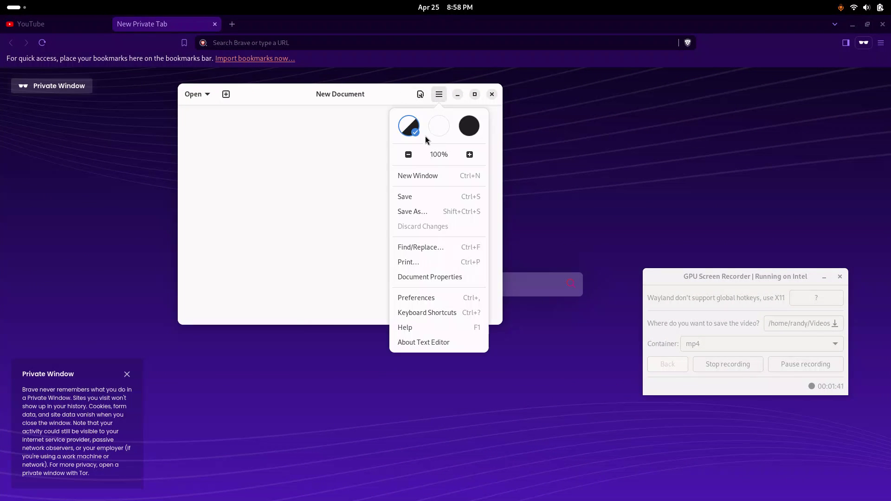
{"action": "left_click", "coordinate": [468, 133]}
{"action": "left_click", "coordinate": [354, 145]}
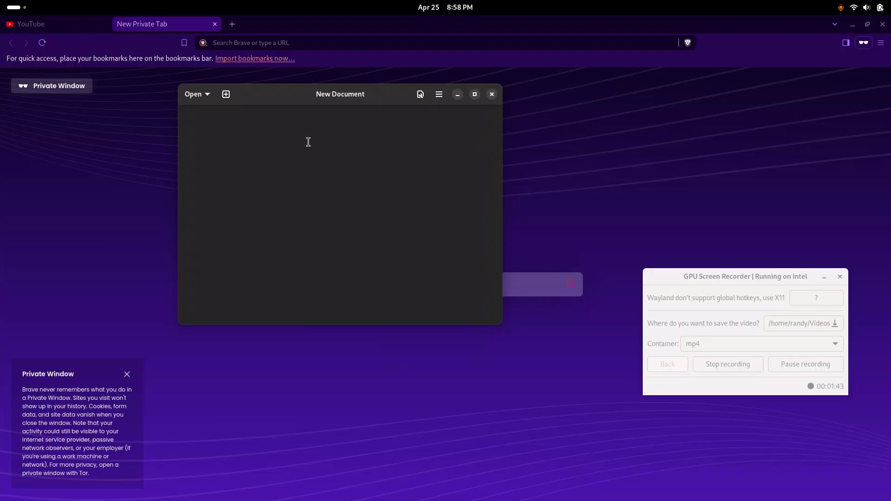
Type three lines: 'Type some text', 'New line' and 'new line'
{"action": "type", "text": "Type some text"}
{"action": "key", "text": "Return"}
{"action": "key", "text": "Return"}
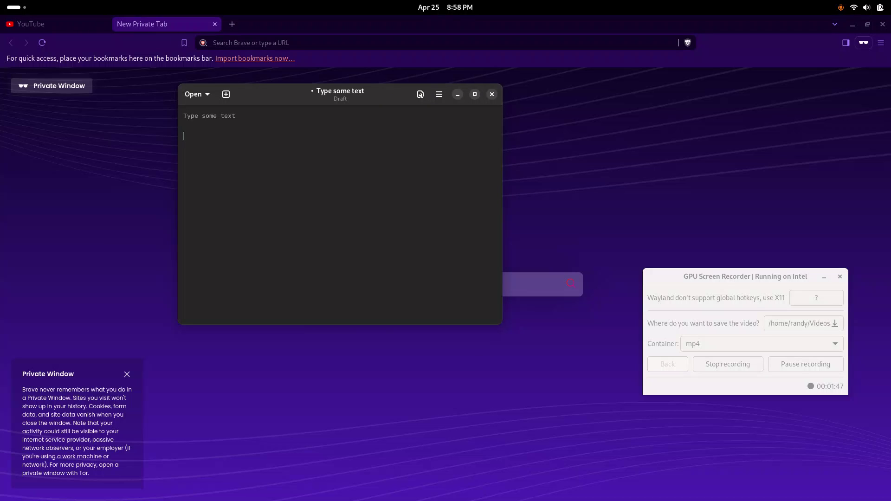
{"action": "type", "text": "New line"}
{"action": "key", "text": "Return"}
{"action": "key", "text": "Return"}
{"action": "type", "text": "new line"}
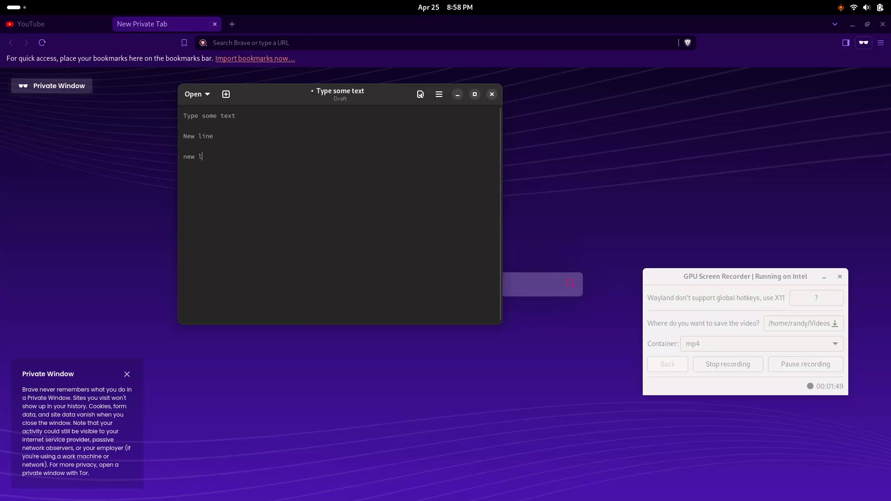
{"action": "key", "text": "Return"}
Save the document as 'Type some text.txt' and close the editor
{"action": "key", "text": "ctrl+s"}
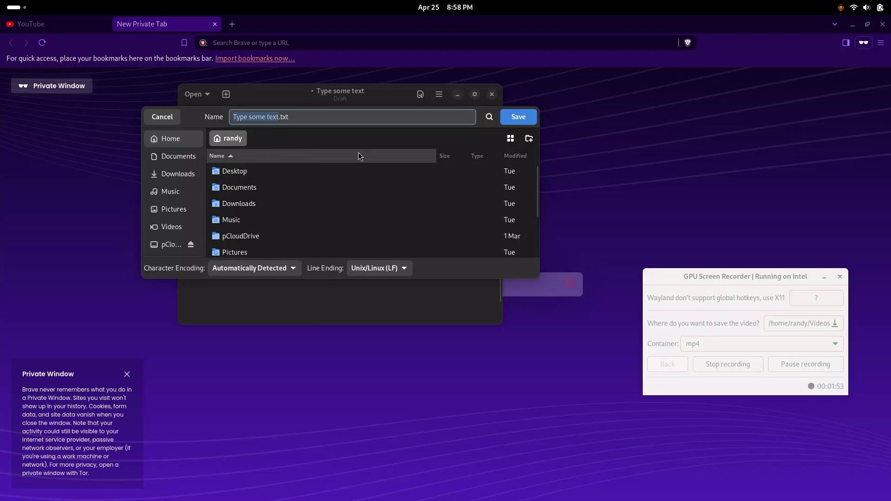
{"action": "left_click", "coordinate": [506, 121]}
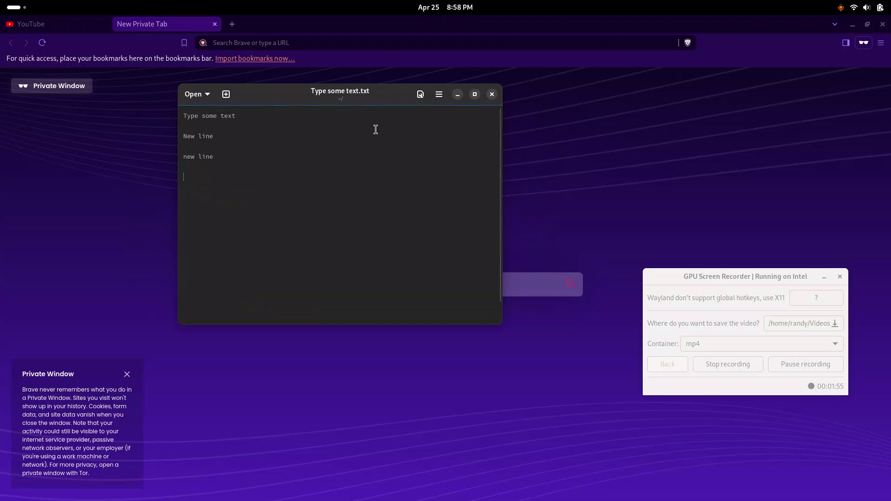
{"action": "left_click", "coordinate": [492, 94]}
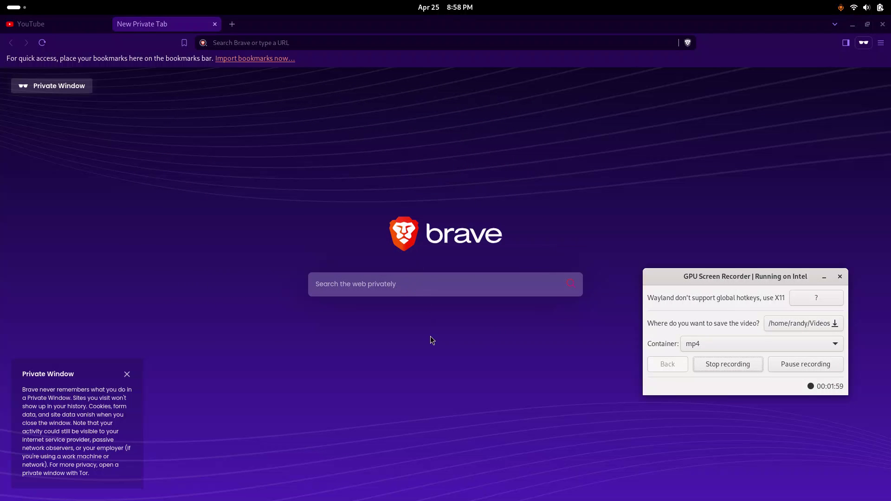
From the Activities overview, show all installed apps, including Fedora Media Writer, Boxes and Terminal
{"action": "key", "text": "super"}
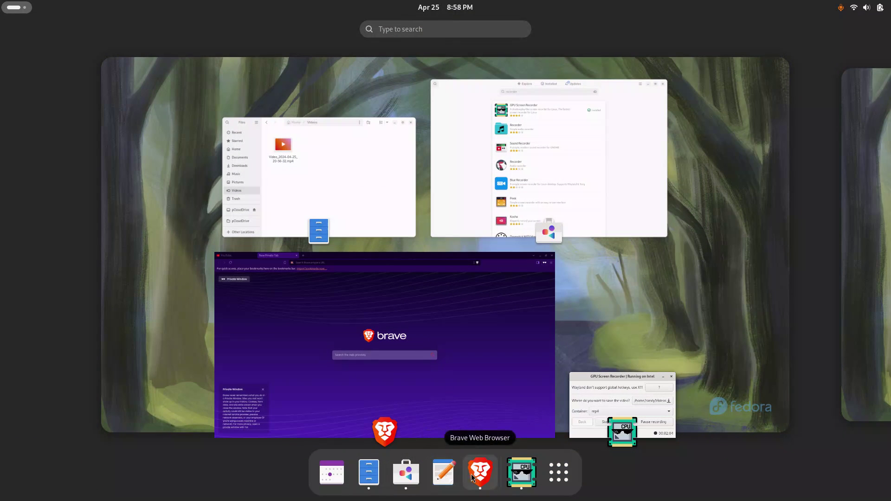
{"action": "left_click", "coordinate": [559, 473]}
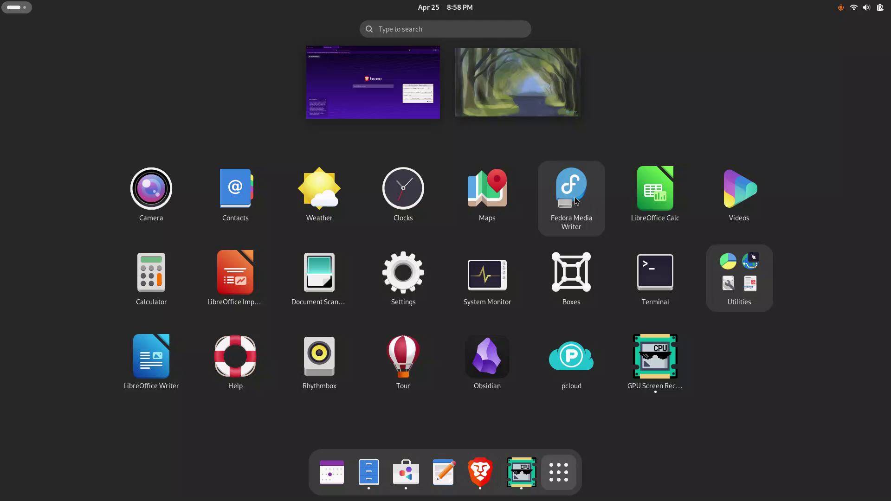
Launch LibreOffice Calc to a blank Untitled 1 spreadsheet, then close it
{"action": "left_click", "coordinate": [650, 190]}
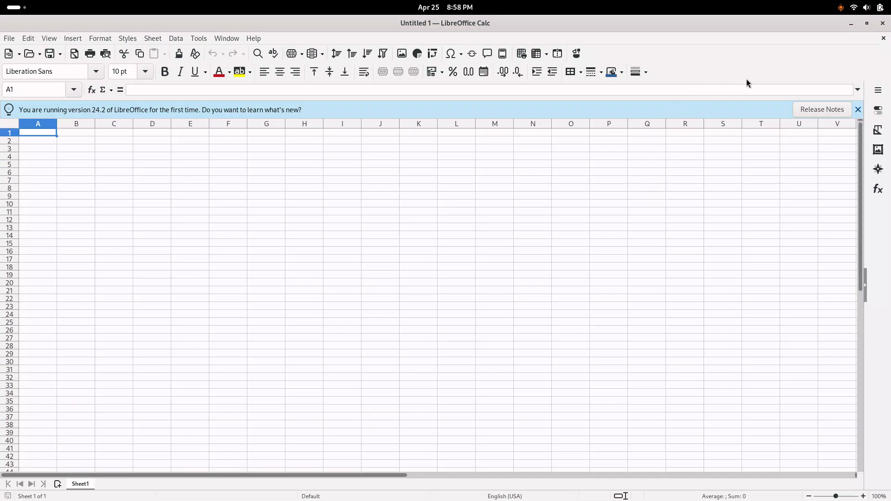
{"action": "left_click", "coordinate": [883, 23]}
{"action": "key", "text": "super"}
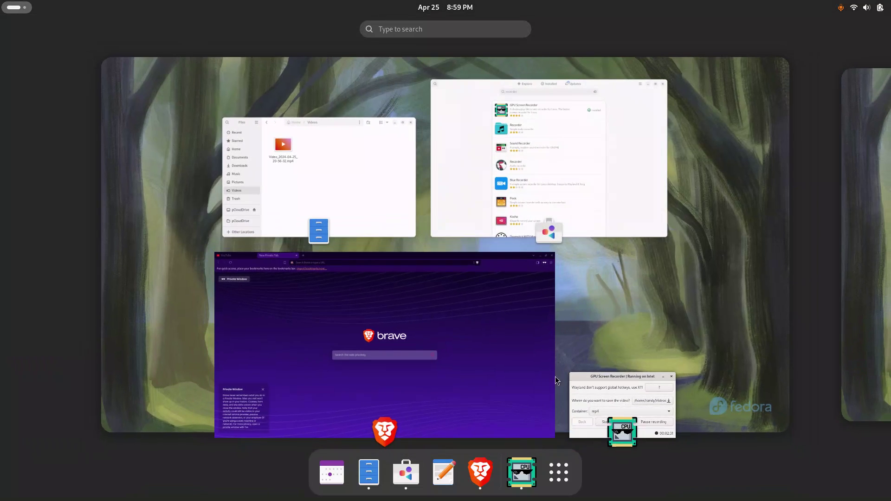
{"action": "left_click", "coordinate": [559, 481]}
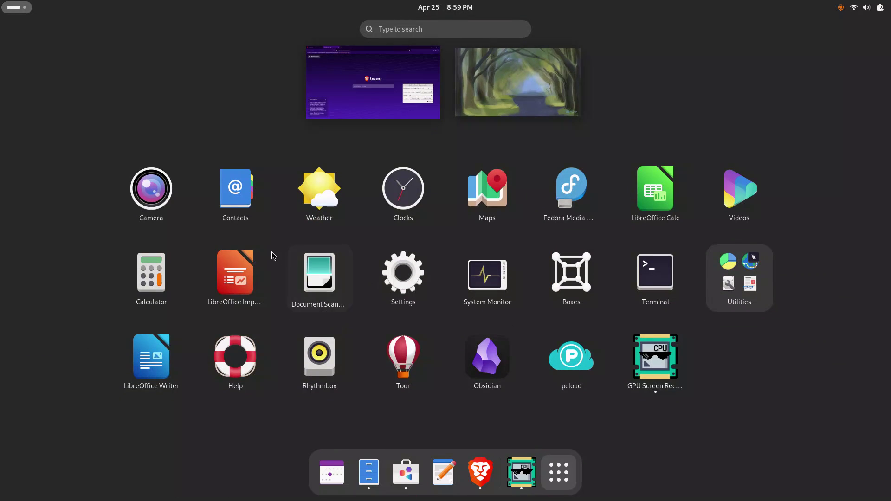
{"action": "left_click", "coordinate": [177, 336]}
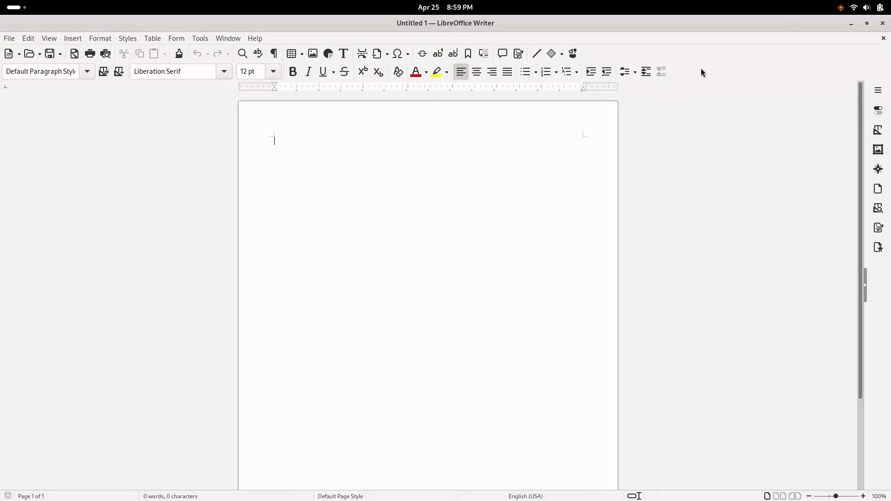
{"action": "left_click", "coordinate": [878, 26]}
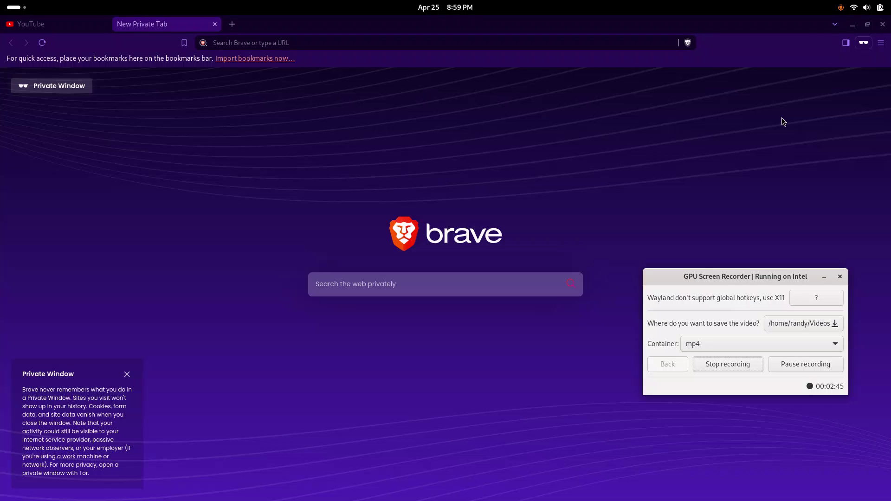
Bring Brave forward and close the New Private Tab, leaving YouTube showing
{"action": "left_click", "coordinate": [221, 27]}
{"action": "left_click", "coordinate": [214, 24]}
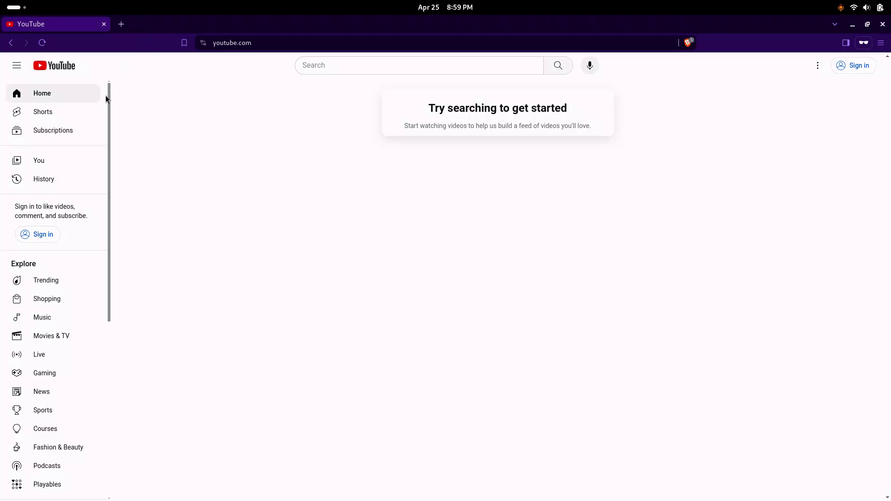
{"action": "scroll", "coordinate": [80, 167], "scroll_direction": "down", "scroll_amount": 7}
{"action": "scroll", "coordinate": [79, 167], "scroll_direction": "up", "scroll_amount": 7}
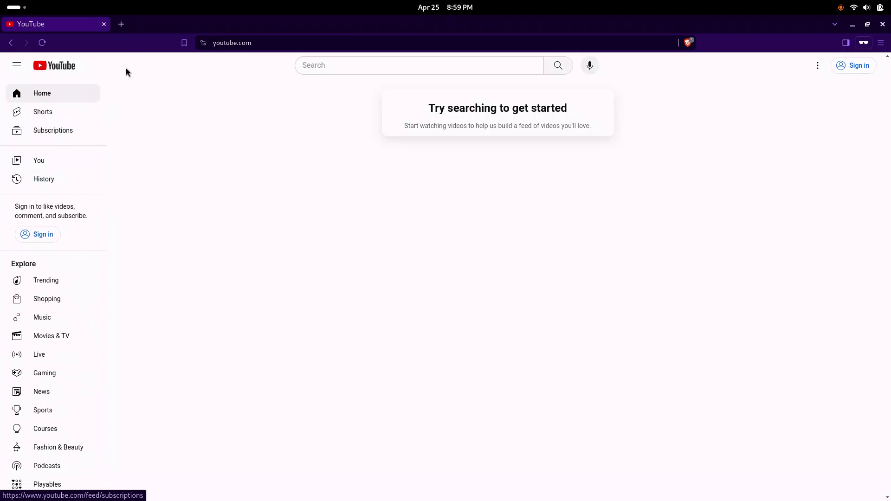
Search YouTube for 'youtube video'
{"action": "left_click", "coordinate": [330, 65]}
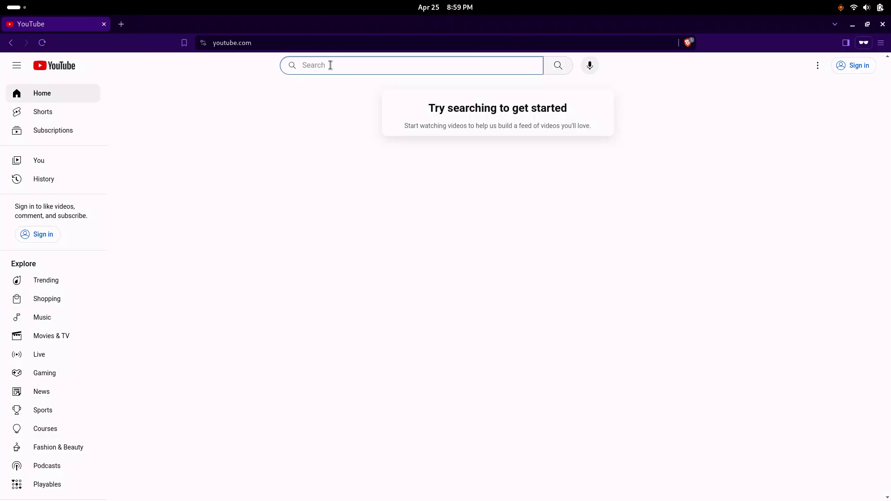
{"action": "type", "text": "yout"}
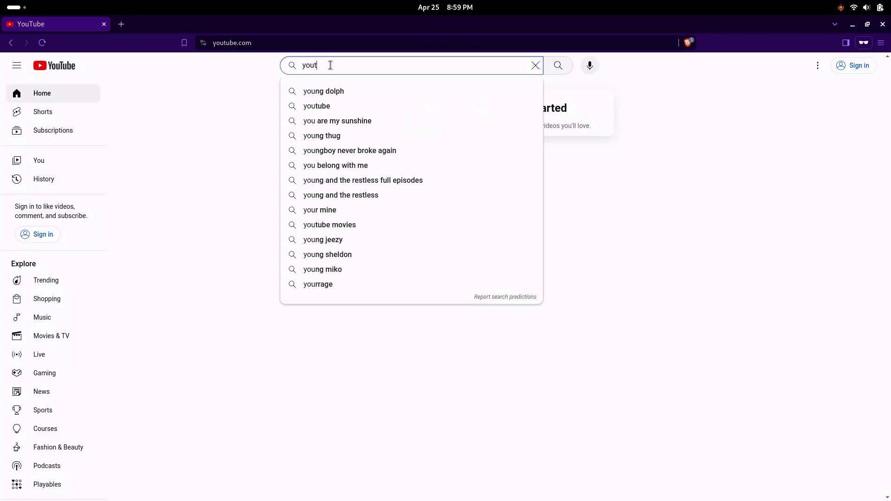
{"action": "type", "text": "ube video"}
{"action": "key", "text": "Return"}
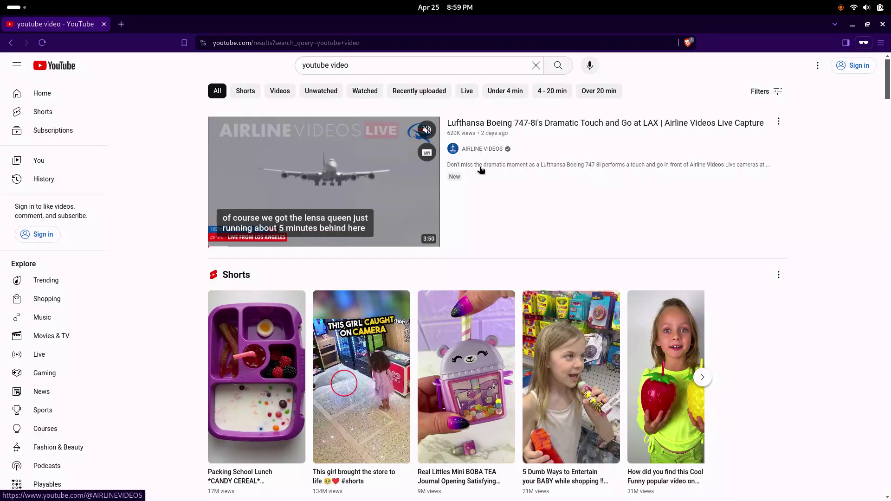
Scroll down through the search results, past the 'Mix - Youtube video' playlist and music videos
{"action": "scroll", "coordinate": [480, 170], "scroll_direction": "down", "scroll_amount": 8}
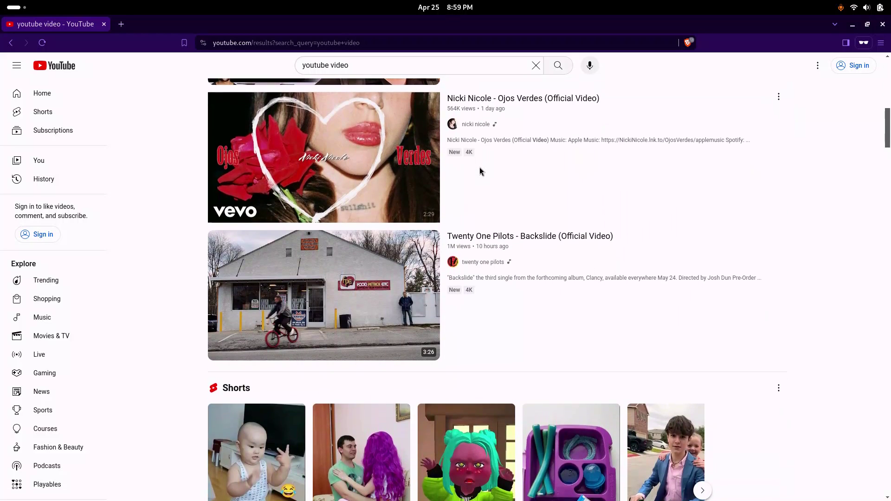
{"action": "scroll", "coordinate": [452, 268], "scroll_direction": "down", "scroll_amount": 3}
{"action": "scroll", "coordinate": [451, 268], "scroll_direction": "down", "scroll_amount": 4}
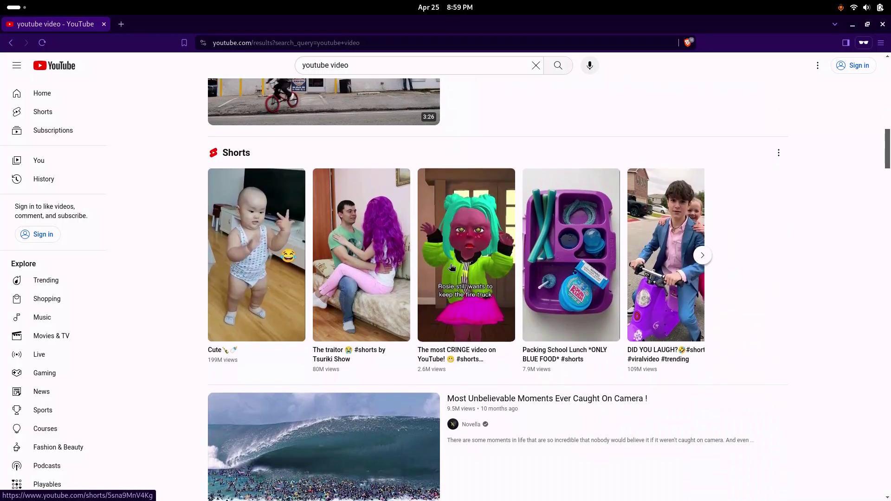
{"action": "scroll", "coordinate": [452, 268], "scroll_direction": "down", "scroll_amount": 7}
{"action": "scroll", "coordinate": [452, 267], "scroll_direction": "down", "scroll_amount": 6}
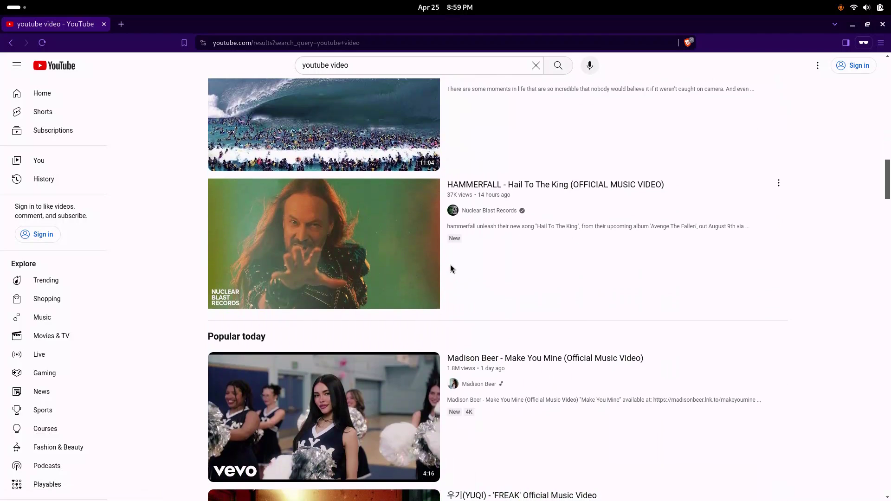
{"action": "scroll", "coordinate": [450, 268], "scroll_direction": "up", "scroll_amount": 5}
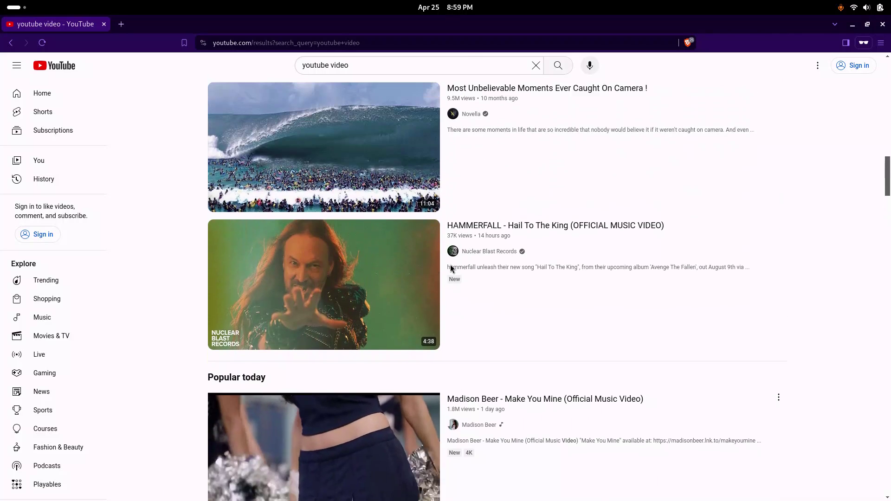
{"action": "scroll", "coordinate": [451, 268], "scroll_direction": "down", "scroll_amount": 1}
{"action": "scroll", "coordinate": [451, 268], "scroll_direction": "down", "scroll_amount": 5}
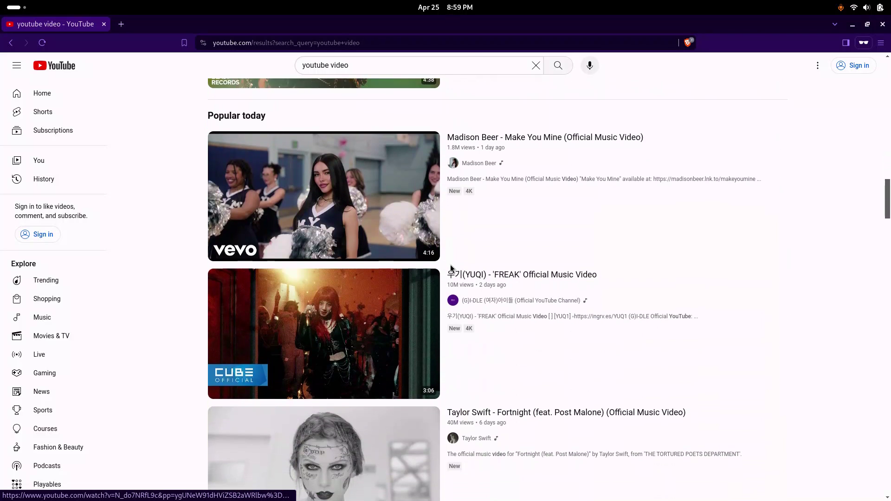
{"action": "scroll", "coordinate": [452, 268], "scroll_direction": "down", "scroll_amount": 5}
{"action": "scroll", "coordinate": [452, 267], "scroll_direction": "down", "scroll_amount": 20}
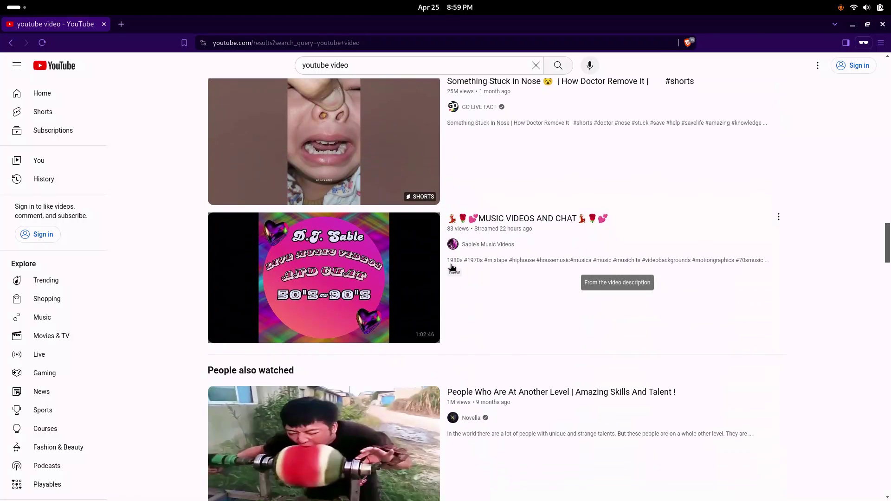
{"action": "scroll", "coordinate": [451, 268], "scroll_direction": "down", "scroll_amount": 13}
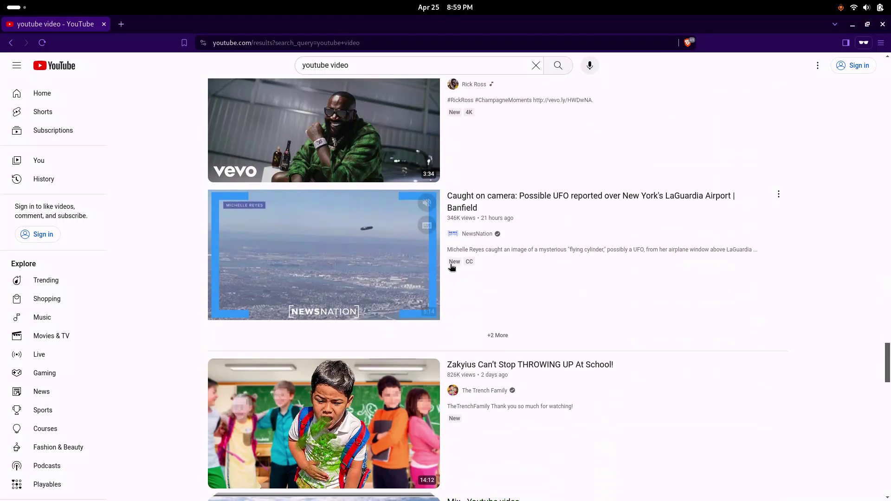
{"action": "scroll", "coordinate": [451, 268], "scroll_direction": "down", "scroll_amount": 2}
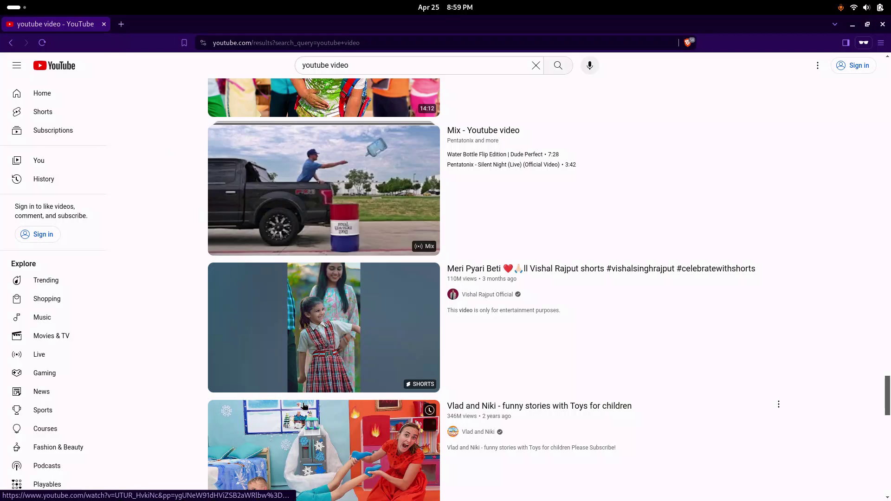
Bring the GPU Screen Recorder window in front of the YouTube results
{"action": "key", "text": "super"}
{"action": "left_click", "coordinate": [516, 476]}
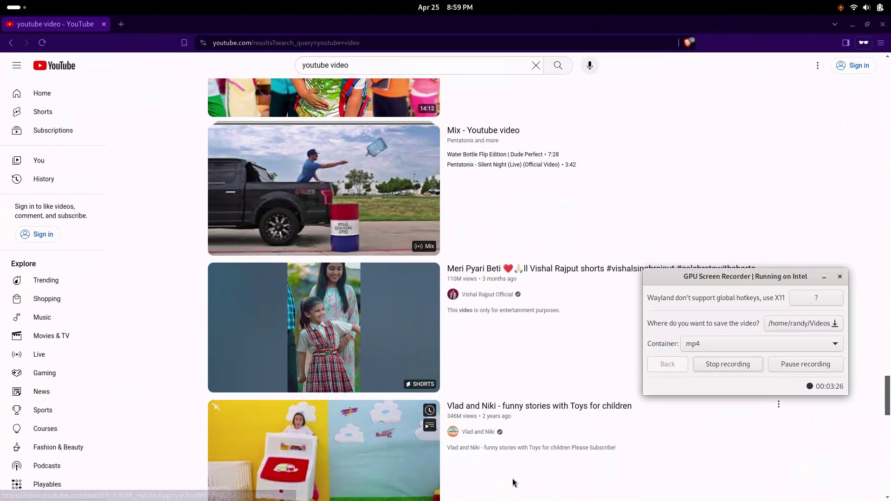